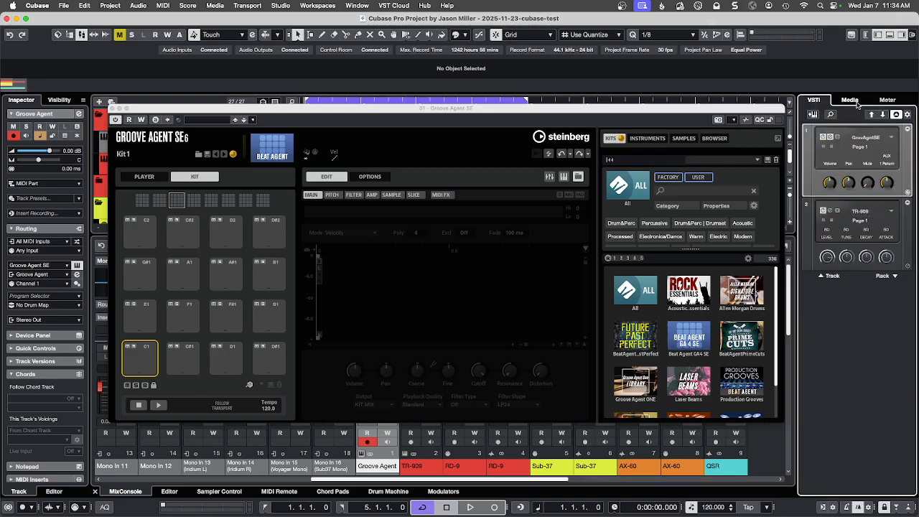
# Open the 01 DNC KIKS1 folder within Kicks under the Drums favorite in the media file browser
pyautogui.click(851, 102)
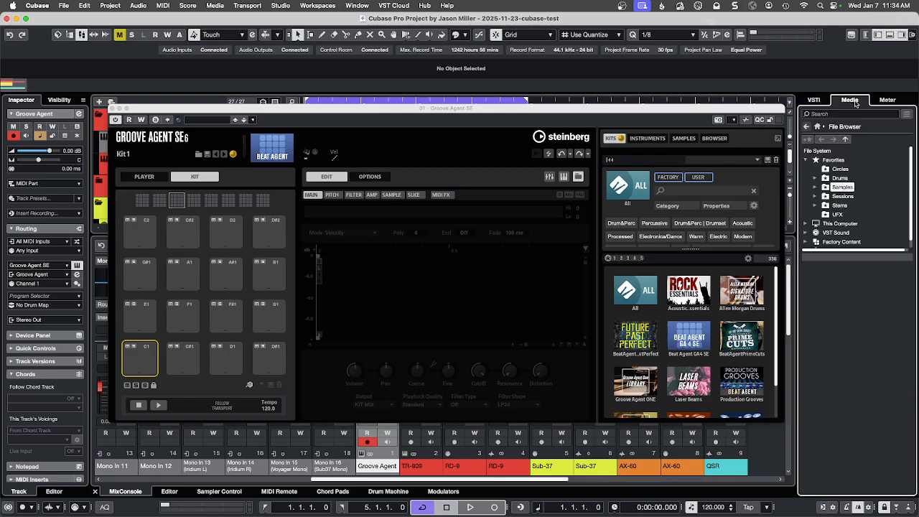
pyautogui.click(815, 188)
pyautogui.click(815, 187)
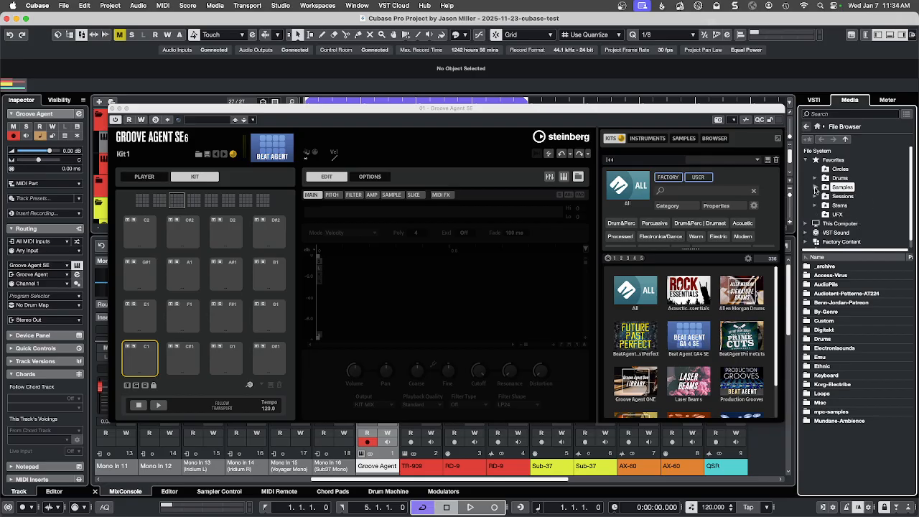
pyautogui.click(815, 179)
pyautogui.scroll(-2, 830, 191)
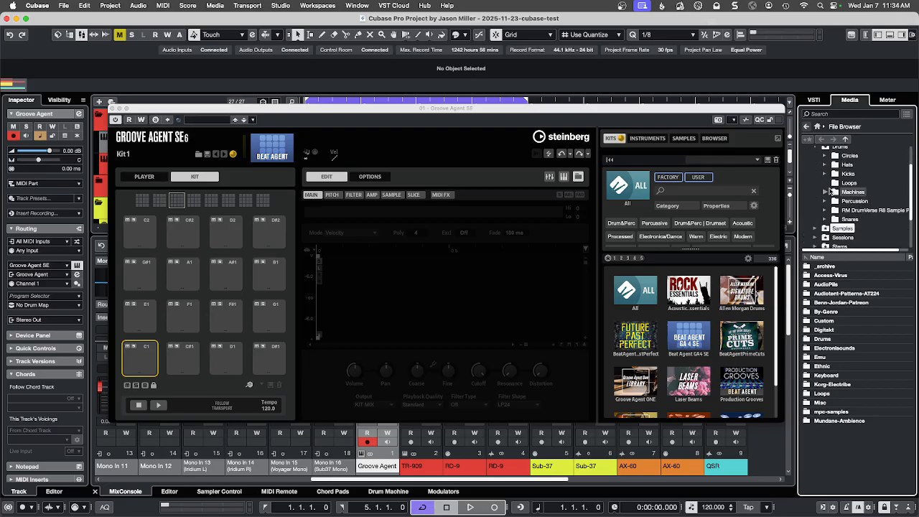
pyautogui.scroll(1, 830, 191)
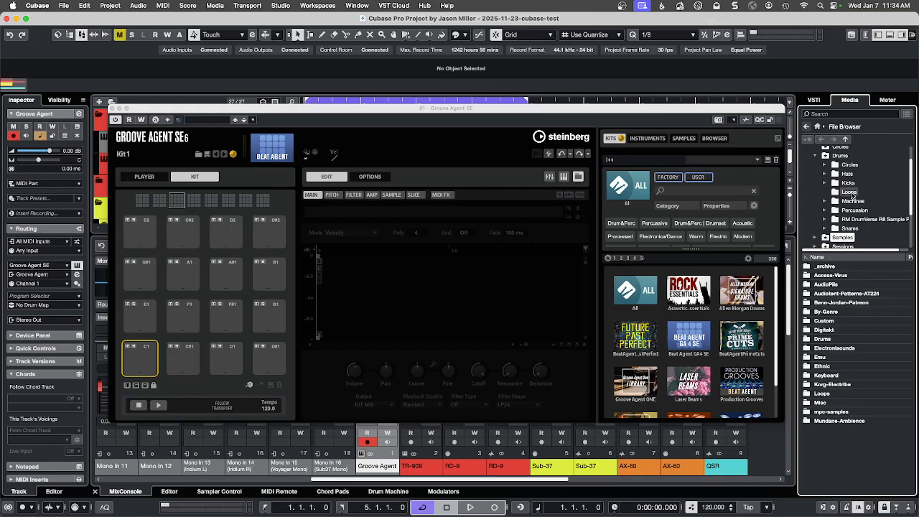
pyautogui.click(825, 184)
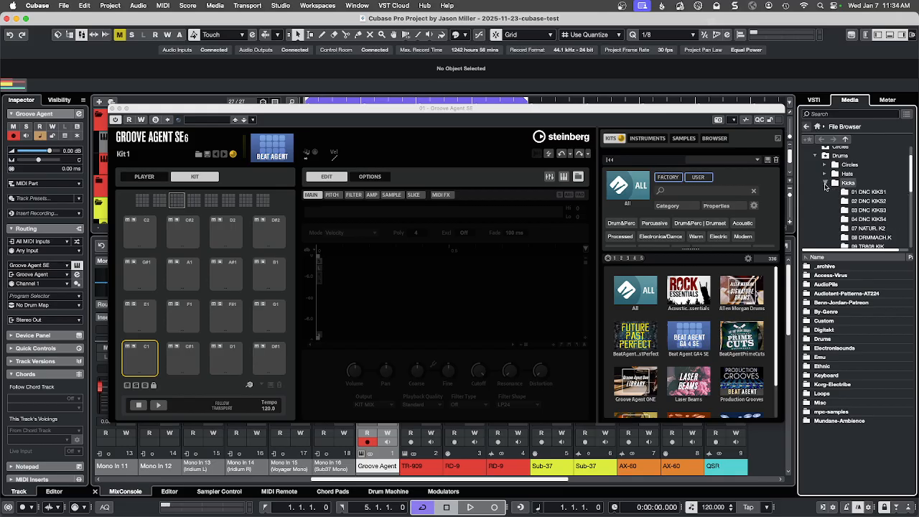
pyautogui.click(867, 192)
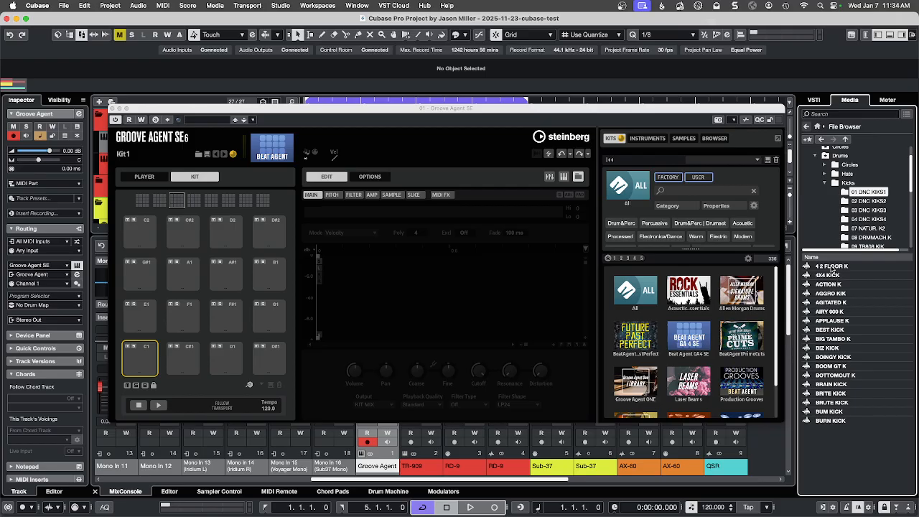
# Audition the kick samples from 4 2 FLOOR K through AGITATED K in the file browser
pyautogui.click(830, 266)
pyautogui.click(830, 275)
pyautogui.click(831, 285)
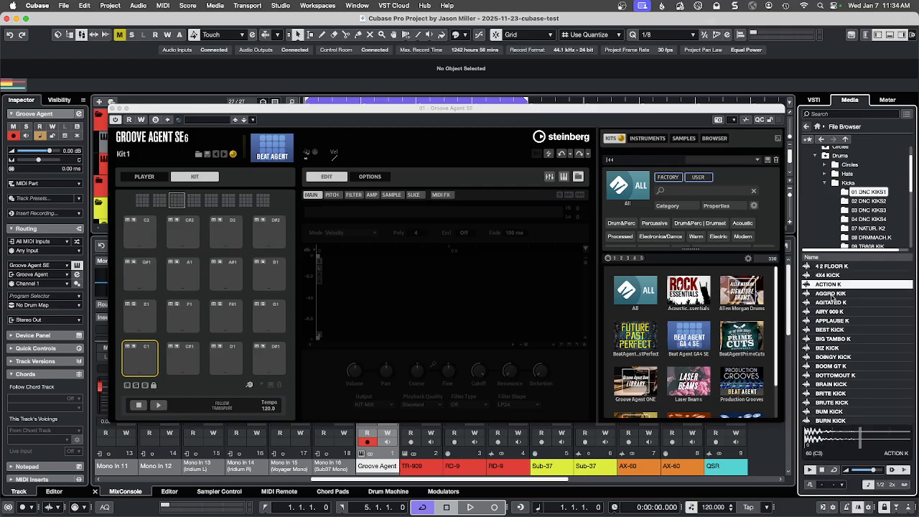
pyautogui.click(830, 293)
pyautogui.click(831, 302)
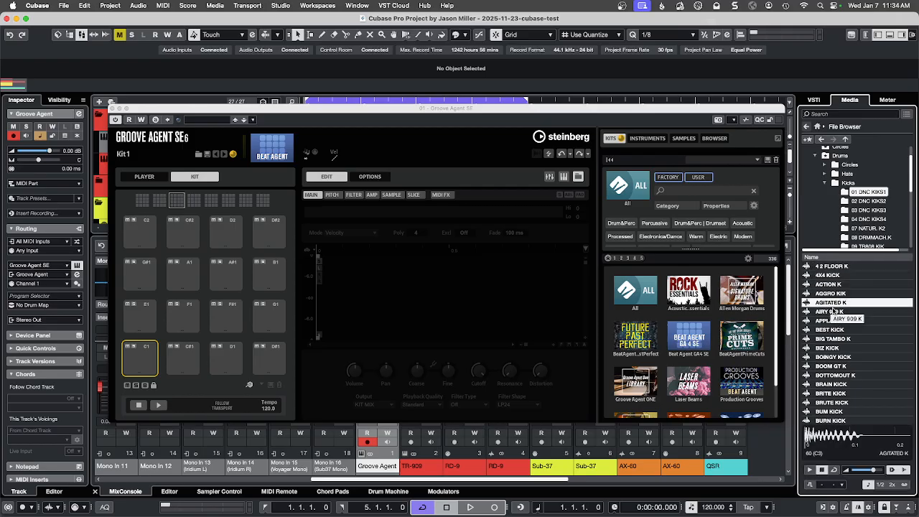
# Load the AGITATED K sample onto pad C1 of Groove Agent SE and play the pad
pyautogui.moveTo(836, 305)
pyautogui.mouseDown()
pyautogui.moveTo(603, 303)
pyautogui.moveTo(181, 348)
pyautogui.moveTo(134, 367)
pyautogui.moveTo(142, 353)
pyautogui.moveTo(142, 371)
pyautogui.moveTo(336, 369)
pyautogui.moveTo(826, 308)
pyautogui.mouseUp()
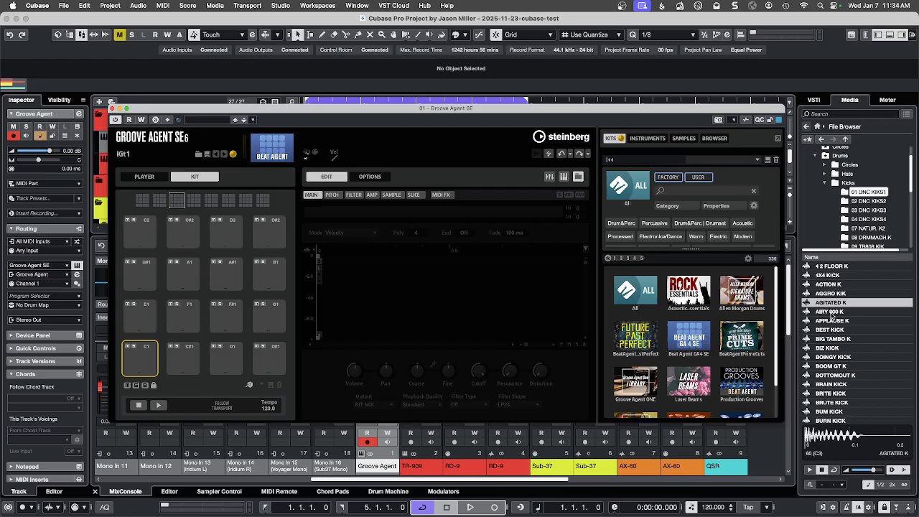
pyautogui.click(824, 306)
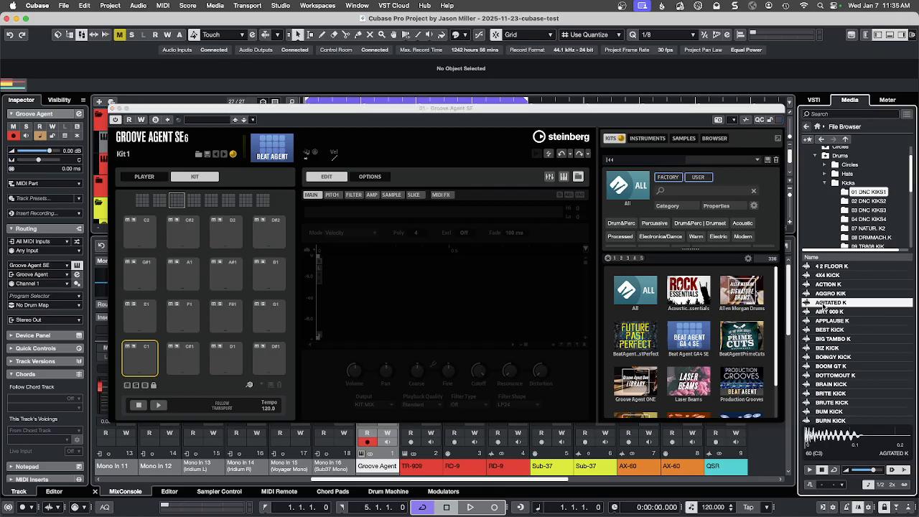
pyautogui.moveTo(824, 306); pyautogui.dragTo(140, 363)
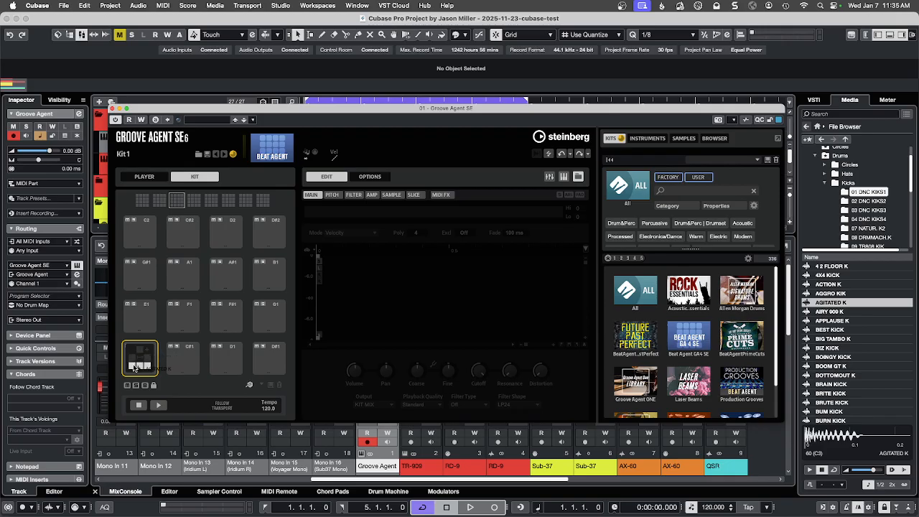
pyautogui.click(130, 369)
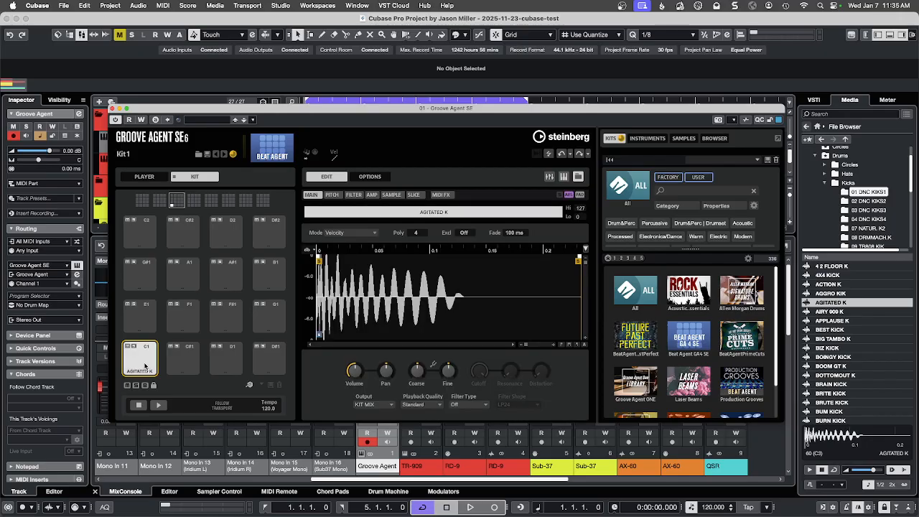
pyautogui.click(141, 362)
# Replace the sample on pad C1 with AGGRO KIK and play the pad
pyautogui.click(837, 294)
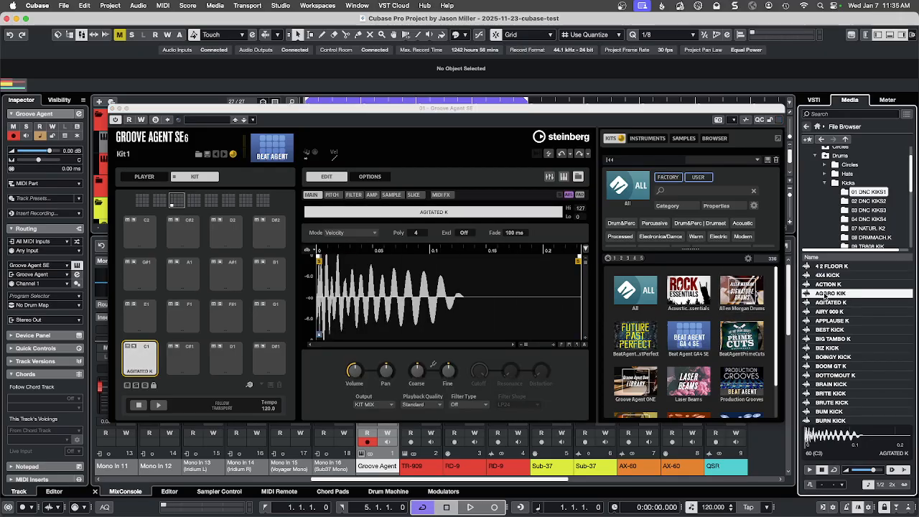
pyautogui.moveTo(837, 294); pyautogui.dragTo(134, 371)
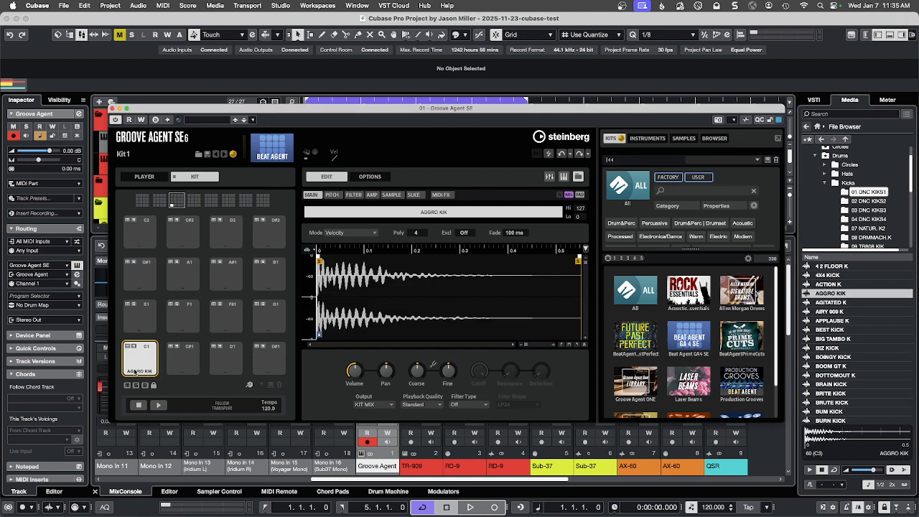
pyautogui.click(147, 366)
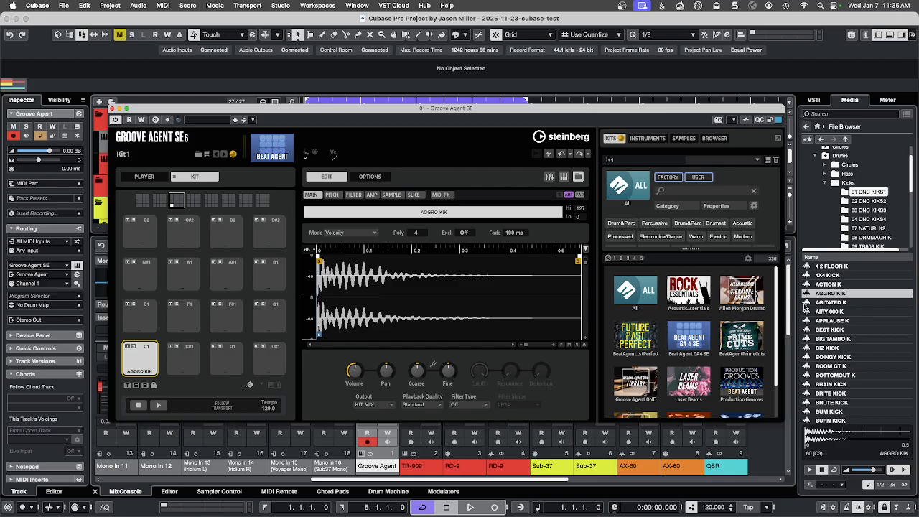
# Load the four samples AGGRO KIK through APPLAUSE K across pads C1 to D#1 and play the added pads
pyautogui.keyDown('shift'); pyautogui.click(835, 322); pyautogui.keyUp('shift')
pyautogui.moveTo(831, 294); pyautogui.dragTo(140, 371)
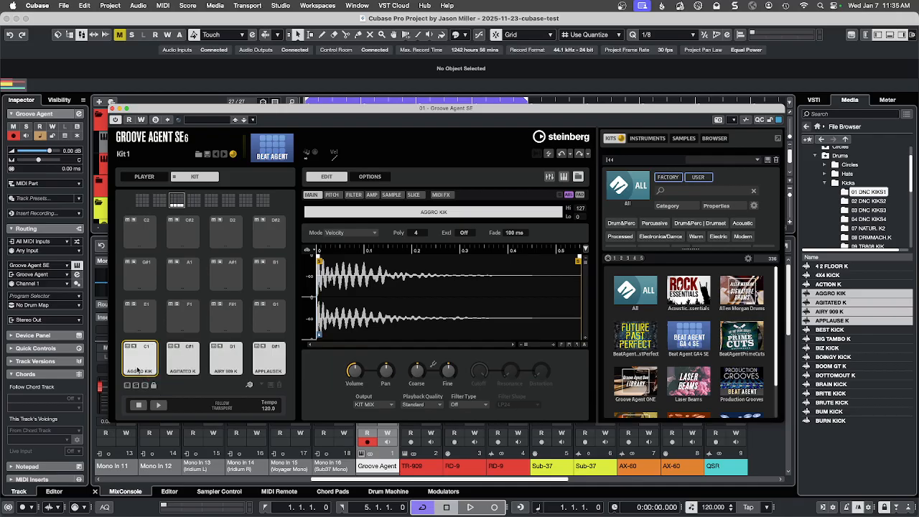
pyautogui.click(183, 359)
pyautogui.click(226, 359)
pyautogui.click(271, 360)
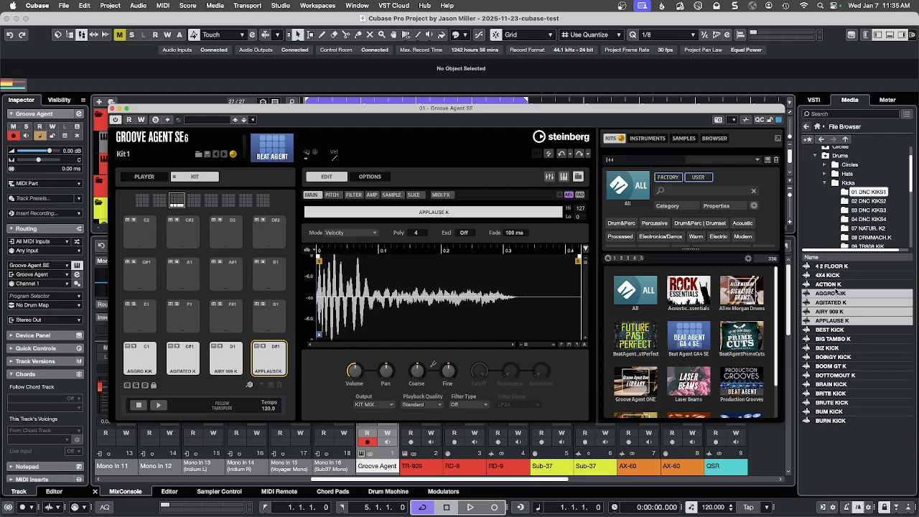
pyautogui.moveTo(836, 293); pyautogui.dragTo(131, 369)
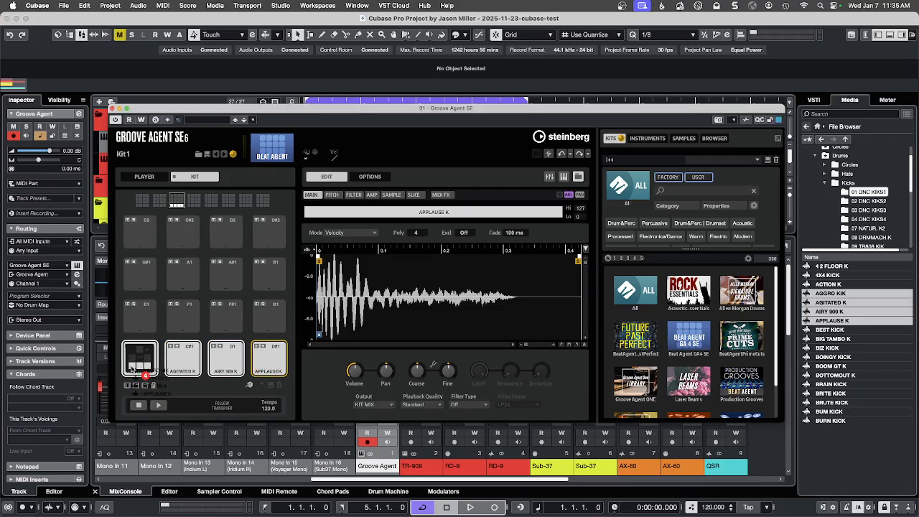
pyautogui.moveTo(132, 369); pyautogui.dragTo(131, 363)
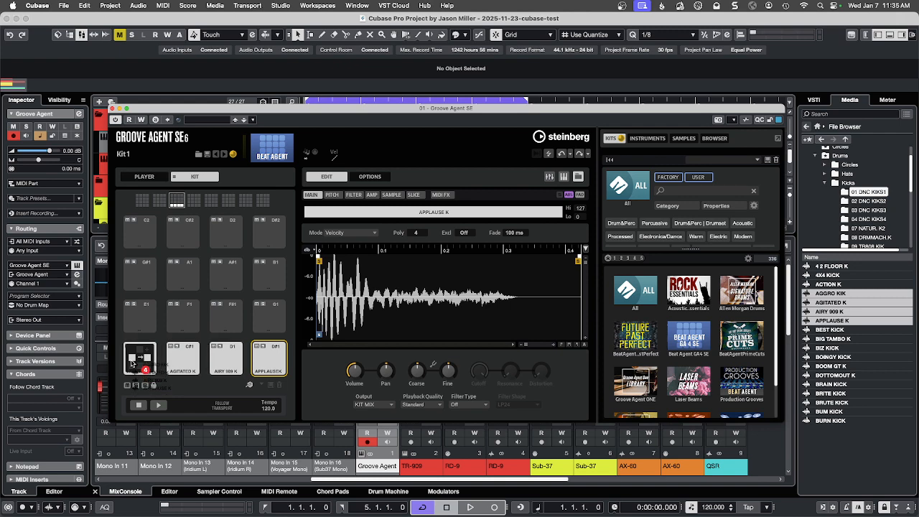
pyautogui.moveTo(131, 363); pyautogui.dragTo(131, 363)
pyautogui.moveTo(833, 302); pyautogui.dragTo(871, 304)
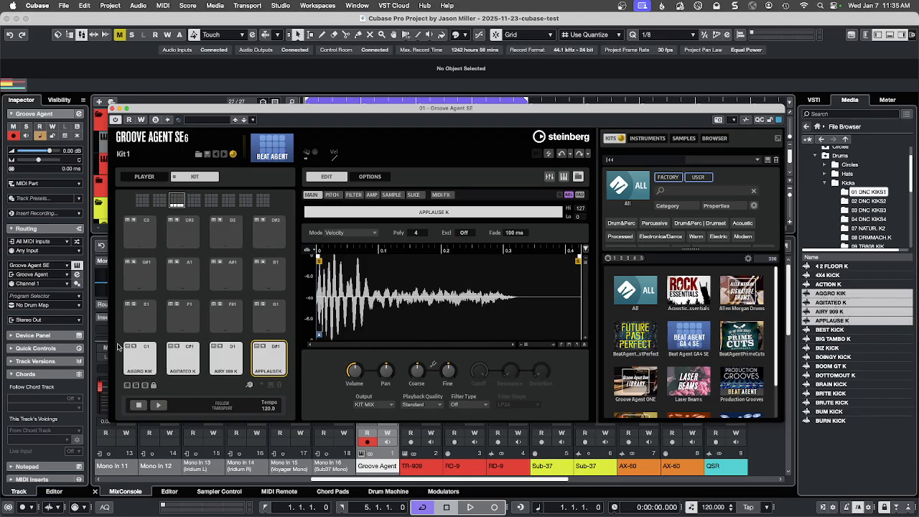
# Remove all samples from pads C1 to D#1, then reset all pads
pyautogui.click(141, 368)
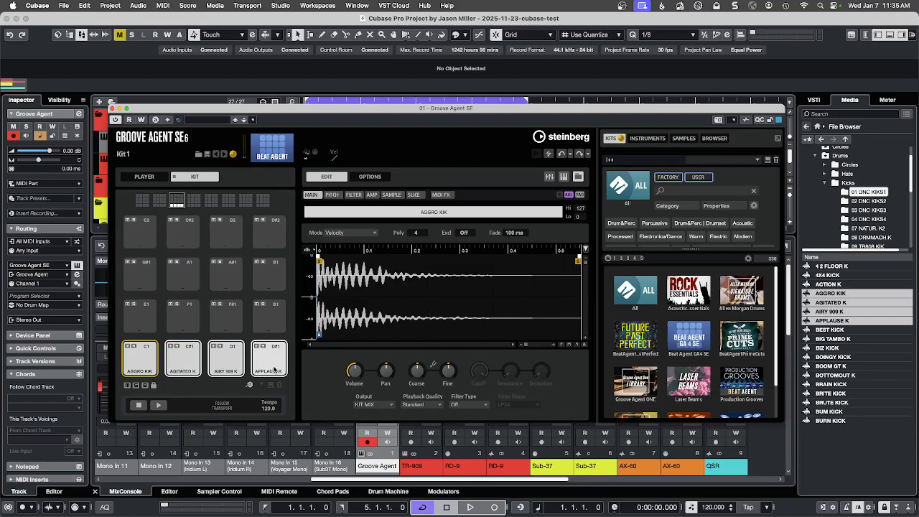
pyautogui.rightClick(141, 366)
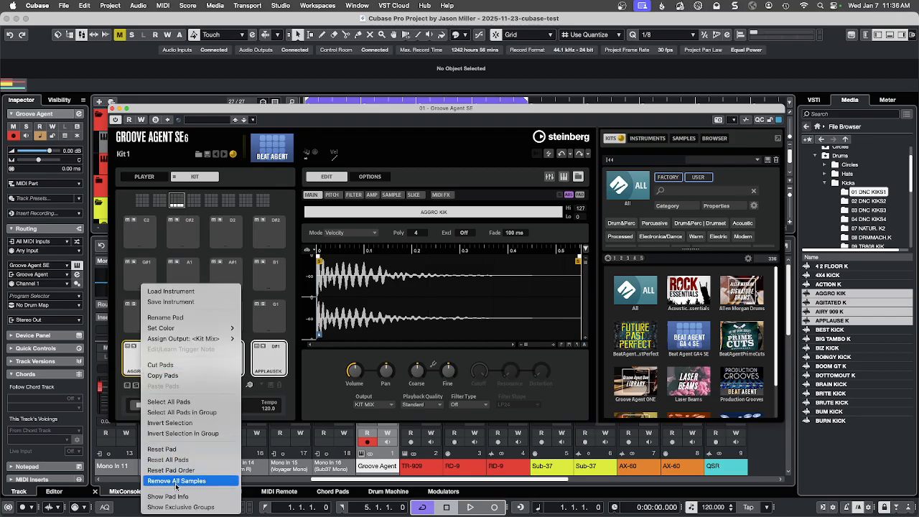
pyautogui.click(176, 480)
pyautogui.rightClick(143, 364)
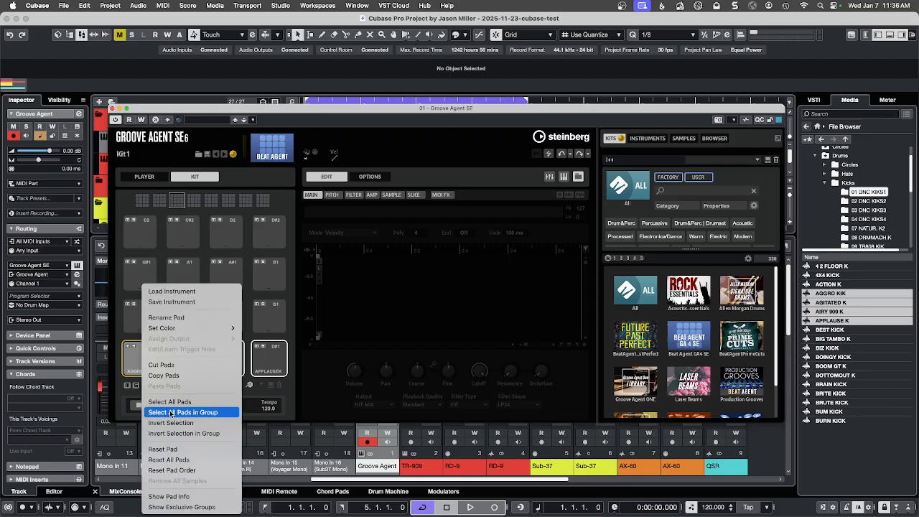
pyautogui.click(179, 460)
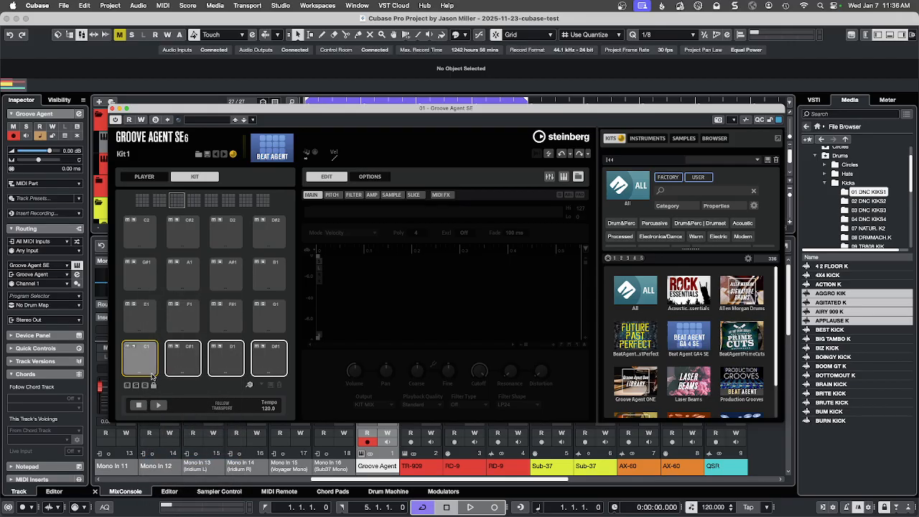
# Stack the four samples AGGRO KIK through APPLAUSE K as velocity layers on the single pad C1
pyautogui.click(159, 201)
pyautogui.click(176, 201)
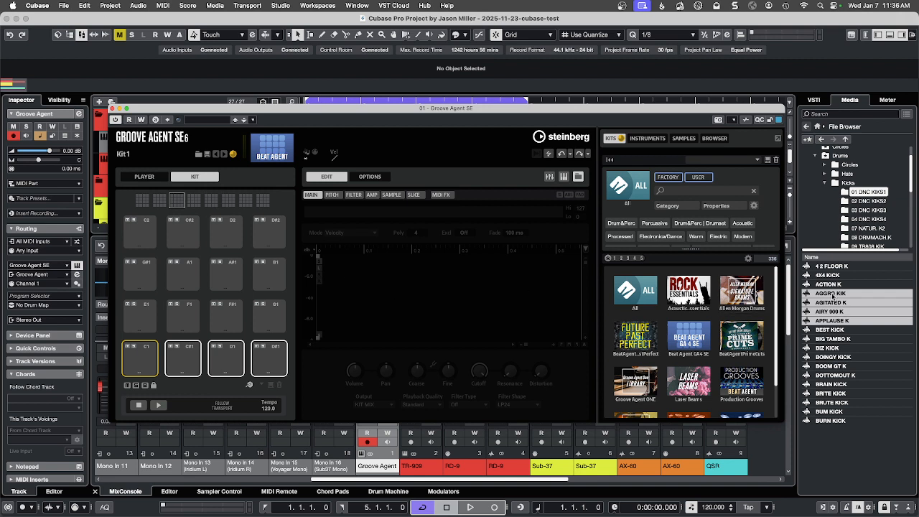
pyautogui.moveTo(831, 295); pyautogui.dragTo(133, 359)
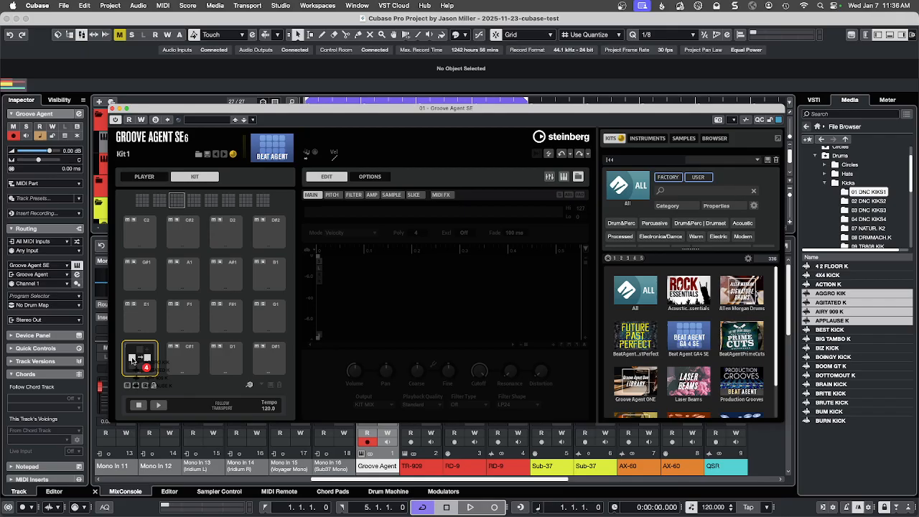
pyautogui.moveTo(132, 359); pyautogui.dragTo(132, 361)
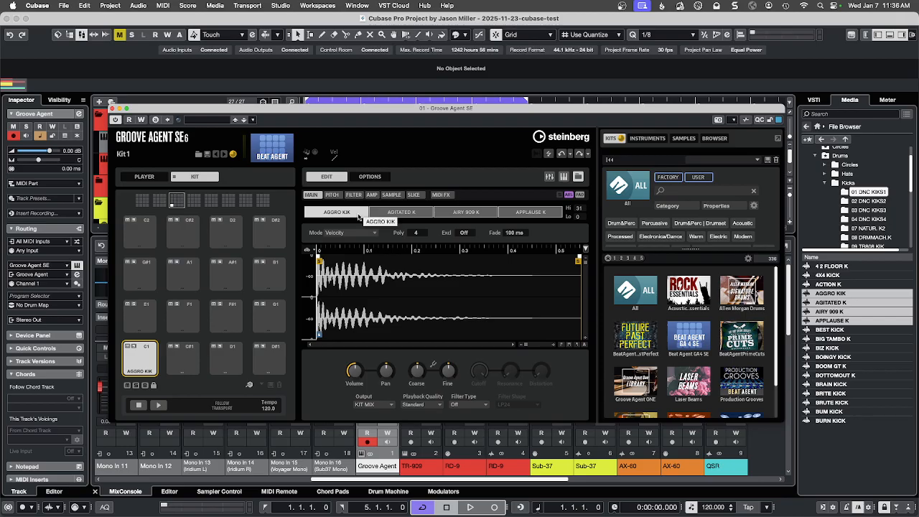
# Examine the waveform and the high and low velocity limits of each of the four sample layers on pad C1
pyautogui.click(392, 217)
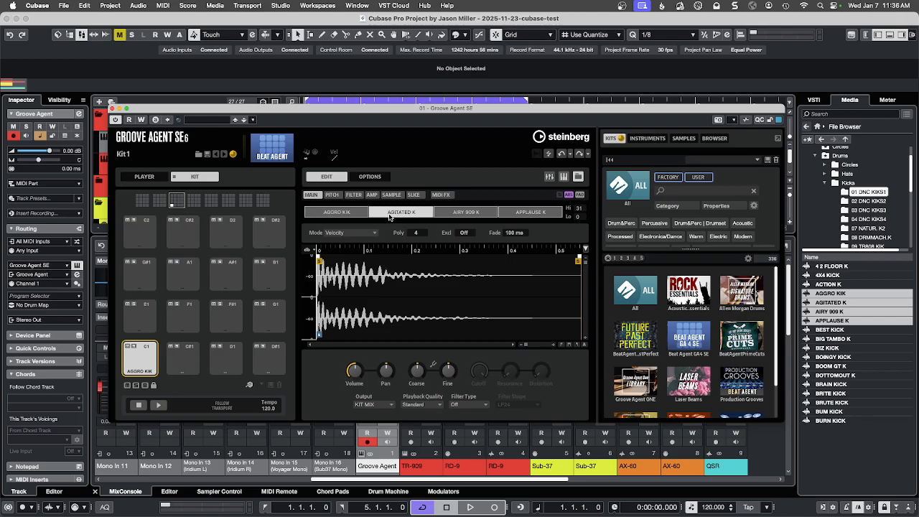
pyautogui.click(457, 219)
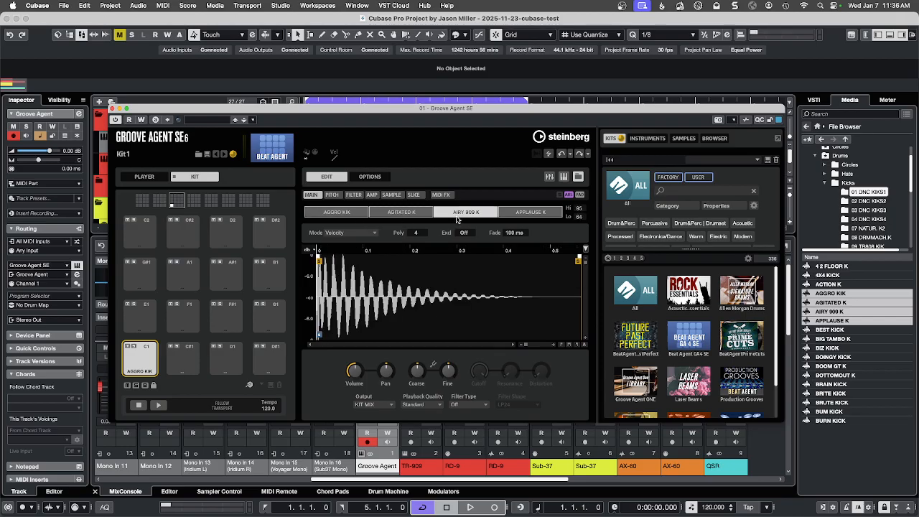
pyautogui.click(540, 215)
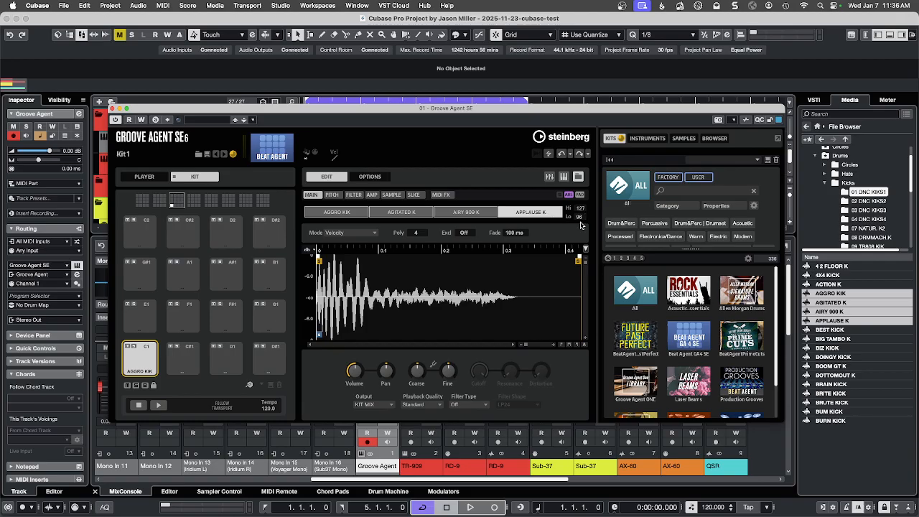
pyautogui.click(342, 214)
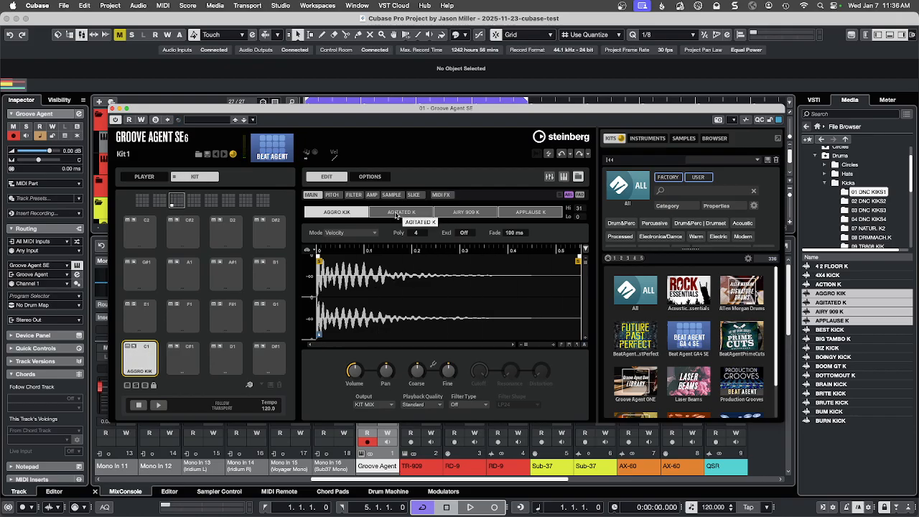
pyautogui.click(522, 213)
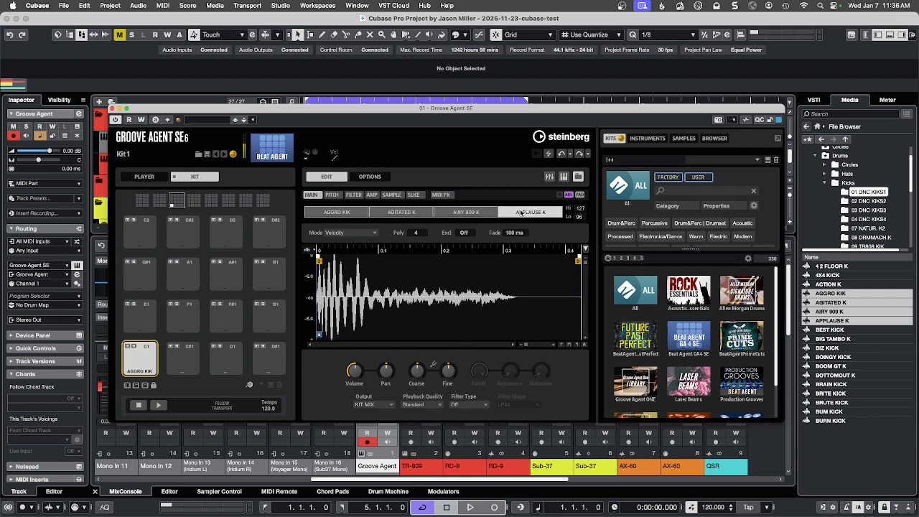
pyautogui.click(479, 213)
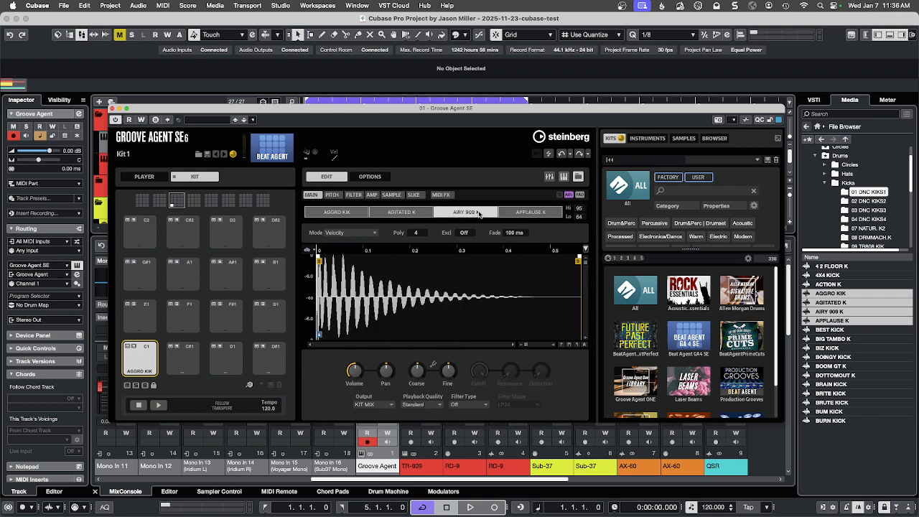
pyautogui.click(409, 215)
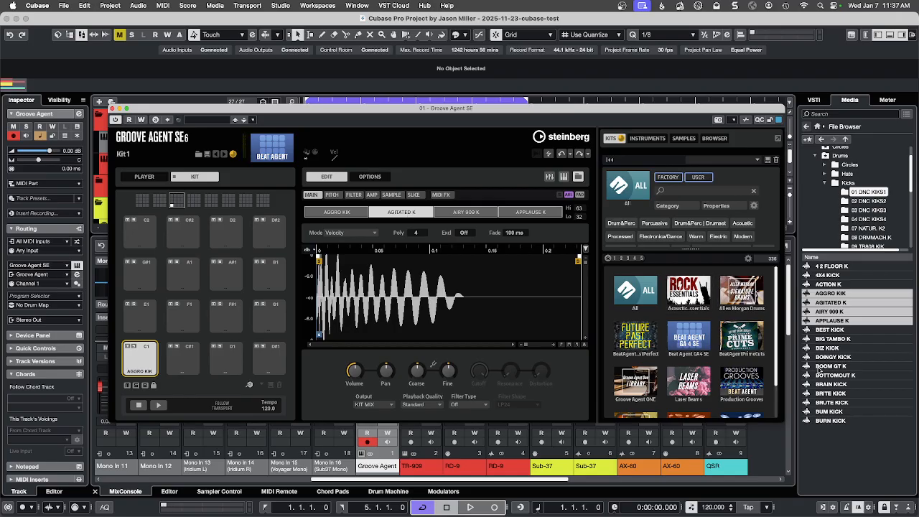
# Remove all the layered samples from pad C1
pyautogui.rightClick(145, 359)
pyautogui.click(181, 480)
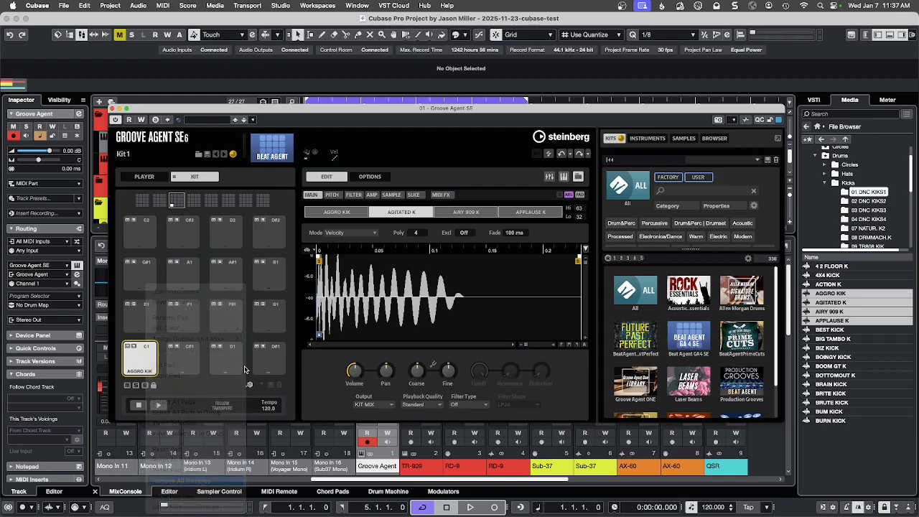
# Reset all pads to clear the leftover sample name from pad C1
pyautogui.click(130, 367)
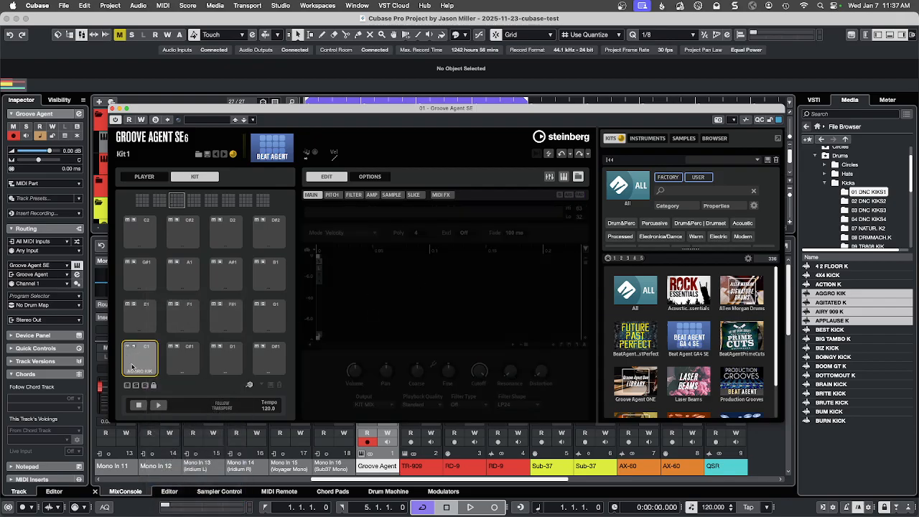
pyautogui.rightClick(147, 358)
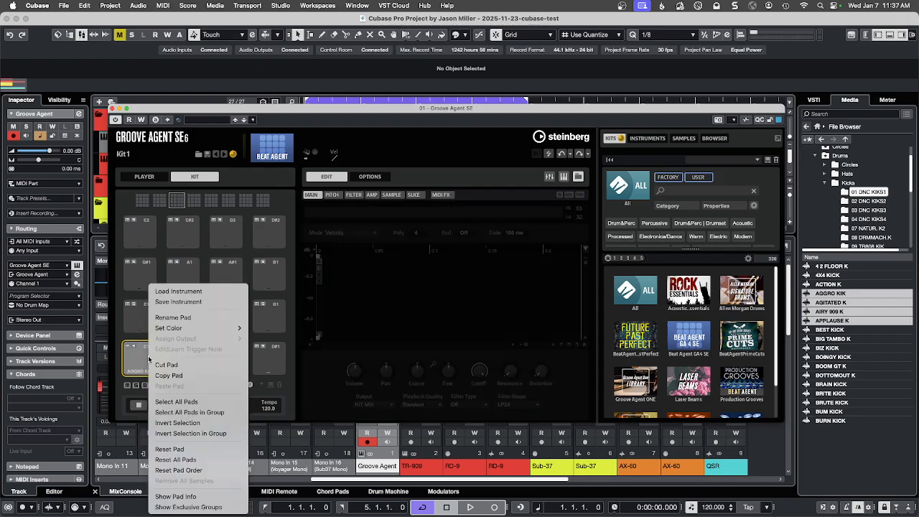
pyautogui.click(183, 460)
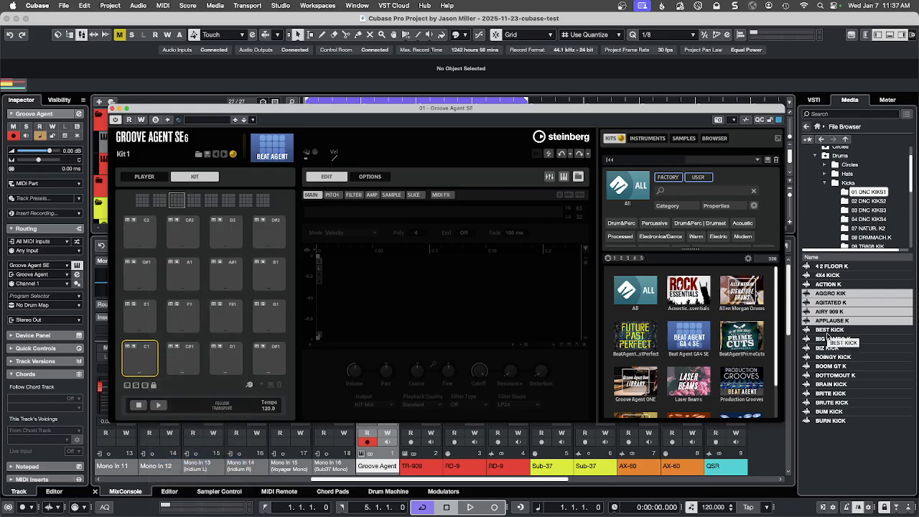
# Audition several kick samples in the file browser and load BIZ KICK onto pad C1
pyautogui.click(826, 347)
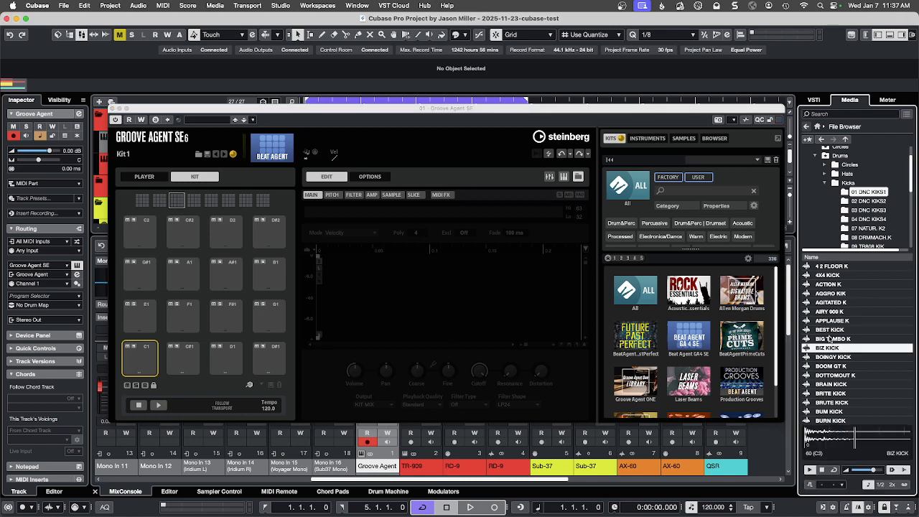
pyautogui.click(829, 329)
pyautogui.click(830, 293)
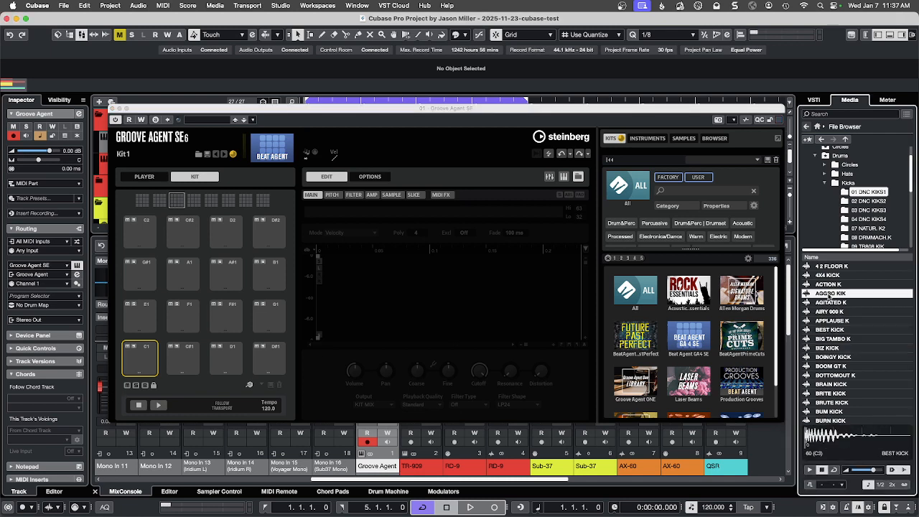
pyautogui.click(829, 284)
pyautogui.click(825, 349)
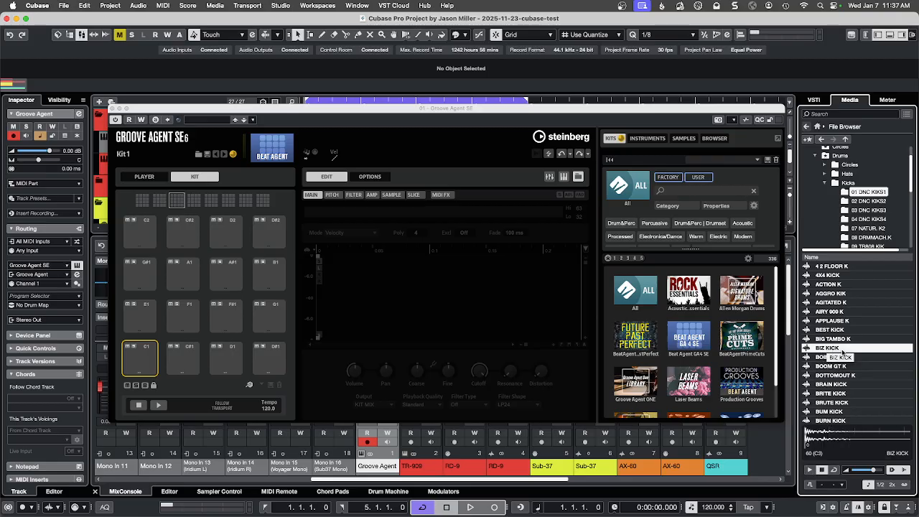
pyautogui.moveTo(837, 349); pyautogui.dragTo(131, 361)
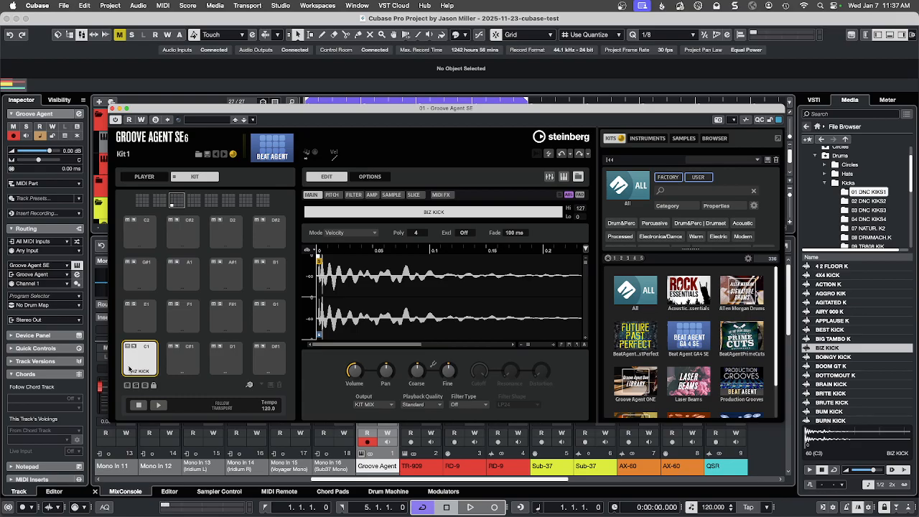
# Add BOINGY KICK to pad C1 as a second velocity layer and compare the two layers
pyautogui.click(831, 358)
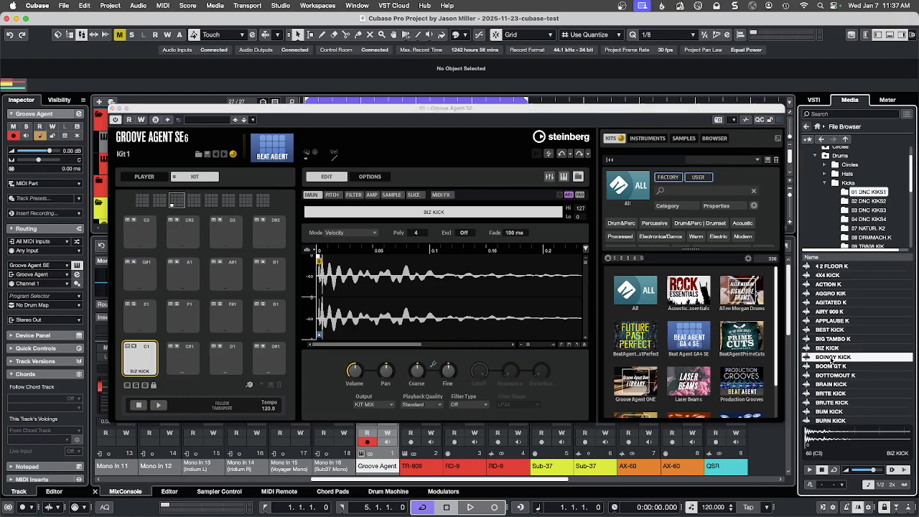
pyautogui.moveTo(831, 359); pyautogui.dragTo(141, 352)
pyautogui.moveTo(146, 355); pyautogui.dragTo(146, 355)
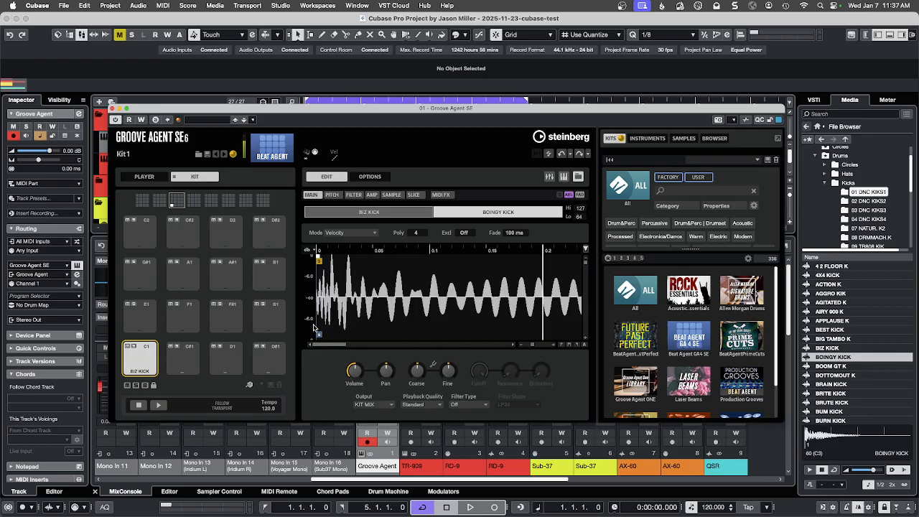
pyautogui.click(411, 212)
pyautogui.click(491, 213)
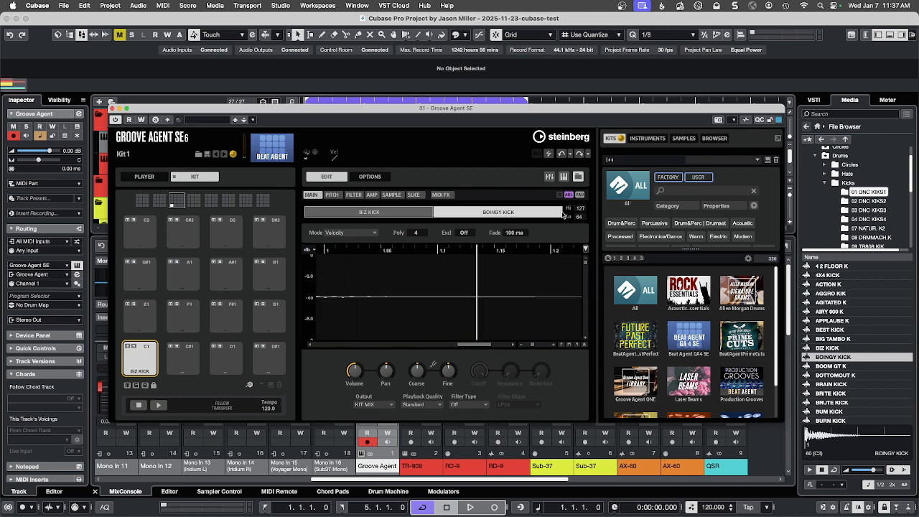
# Set the low velocity limit of the BOINGY KICK layer to 125 and check the BIZ KICK layer's range
pyautogui.click(580, 217)
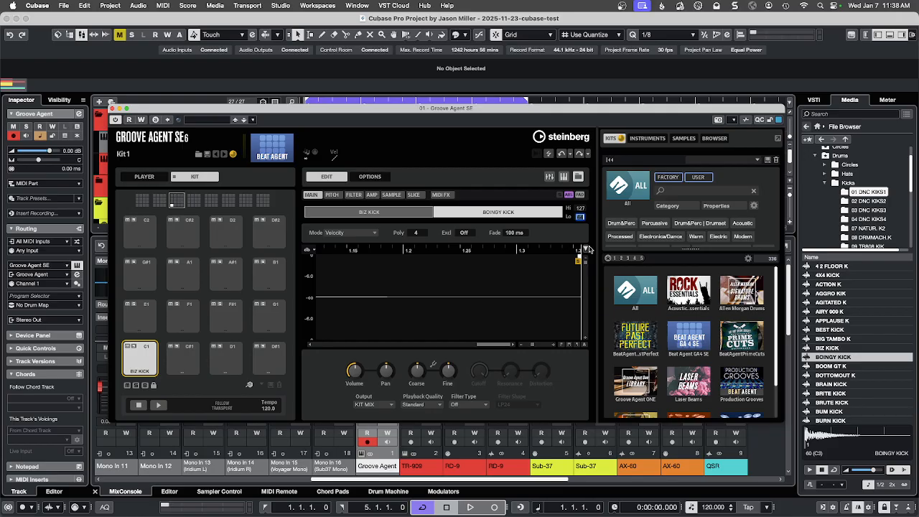
pyautogui.write('125')
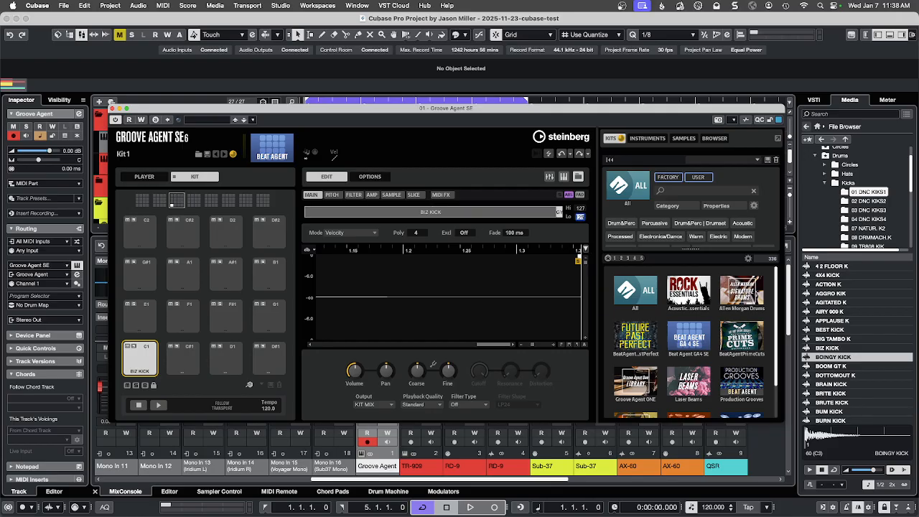
pyautogui.write('31')
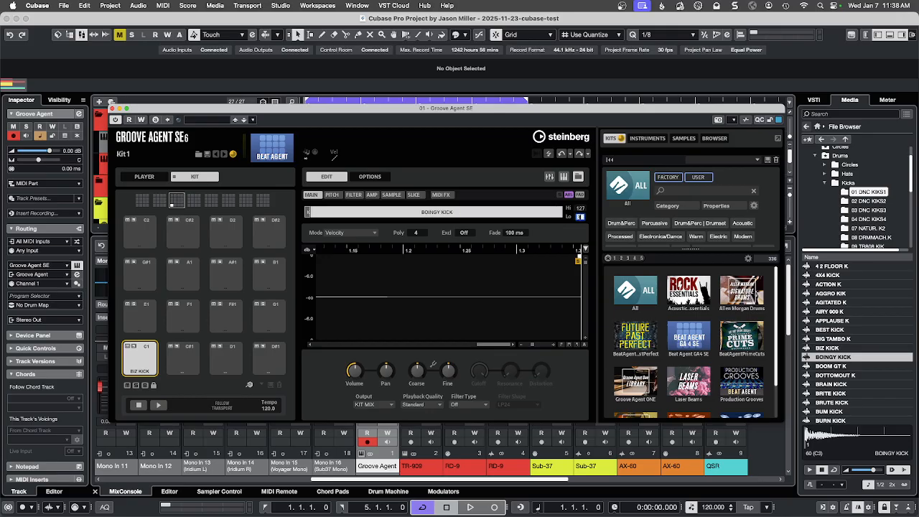
pyautogui.scroll(10, 580, 217)
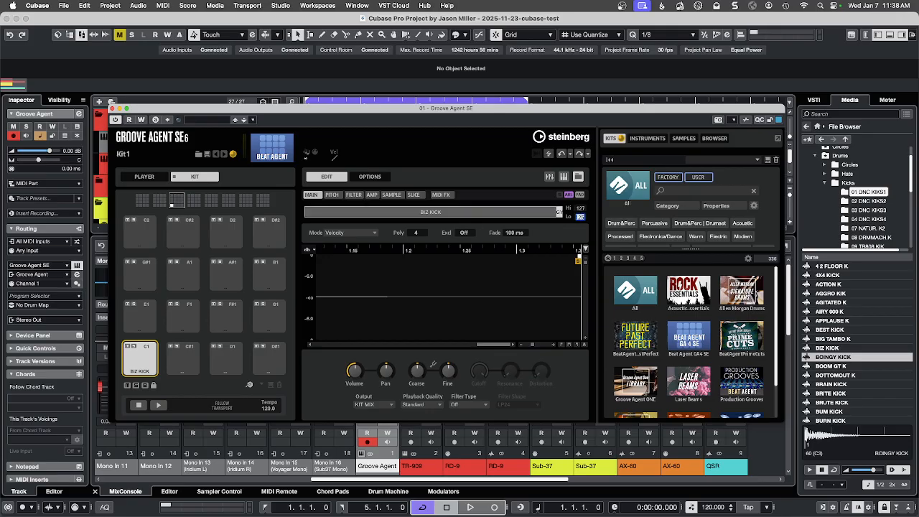
pyautogui.press('Return')
pyautogui.doubleClick(580, 216)
pyautogui.write('31')
pyautogui.click(528, 212)
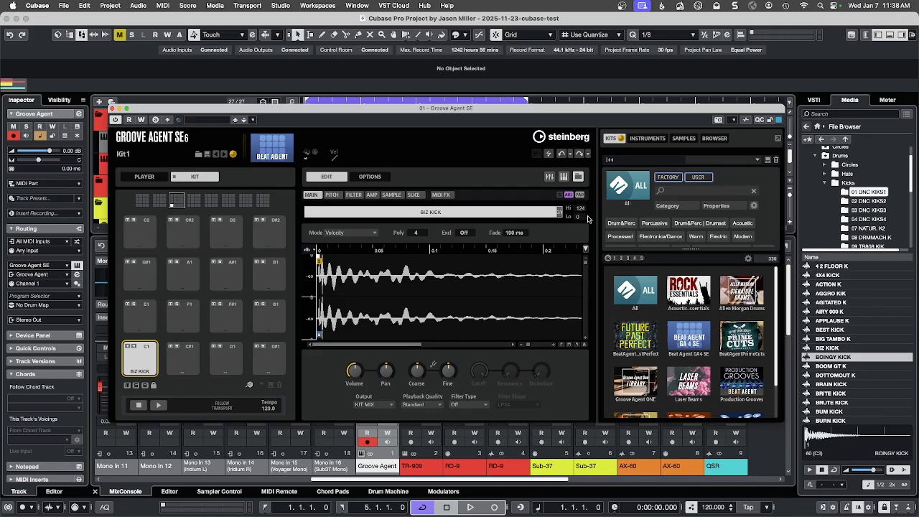
# Adjust the velocity boundary between the two layers graphically so that BOINGY KICK starts at 122
pyautogui.click(557, 212)
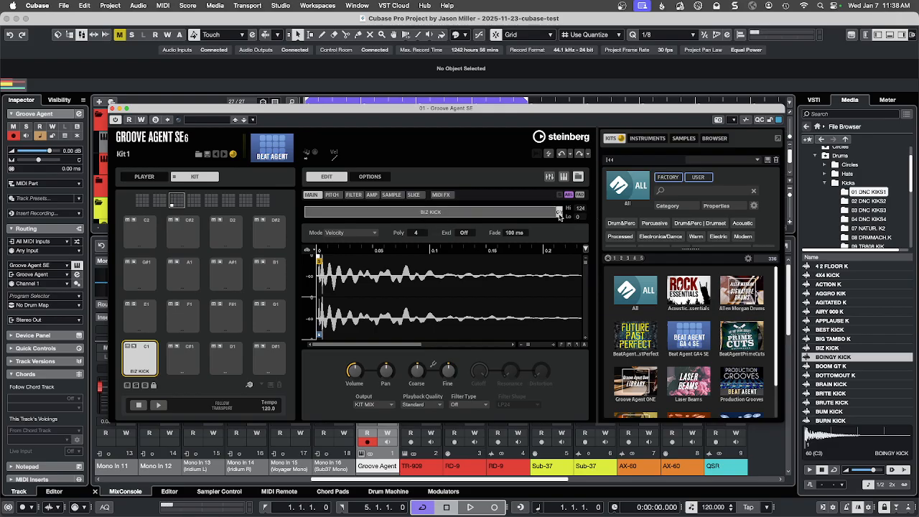
pyautogui.moveTo(557, 212); pyautogui.dragTo(523, 212)
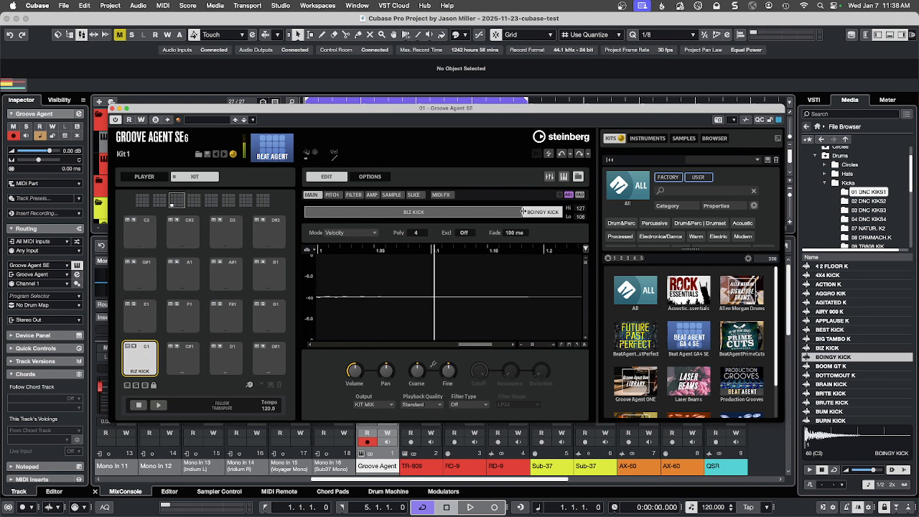
pyautogui.moveTo(523, 211); pyautogui.dragTo(553, 211)
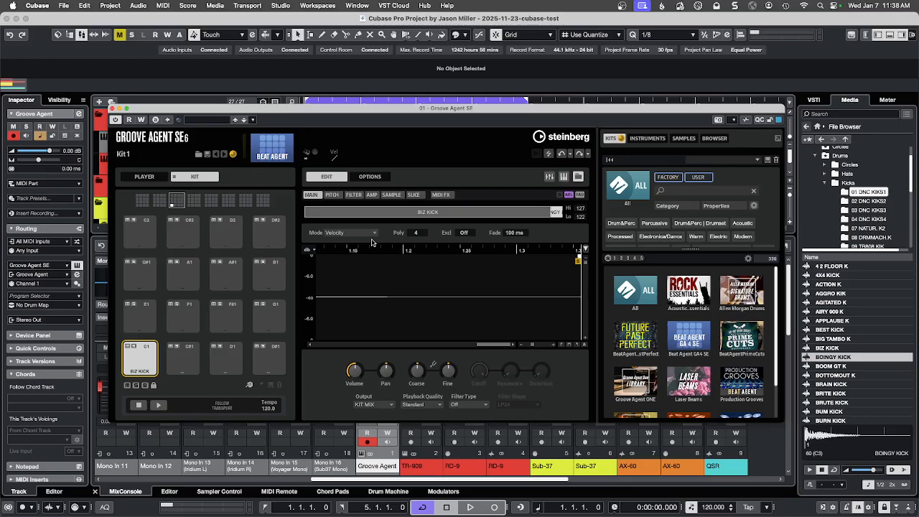
# View the pitch and filter settings of the BOINGY KICK layer and return to its main settings
pyautogui.click(331, 194)
pyautogui.click(354, 195)
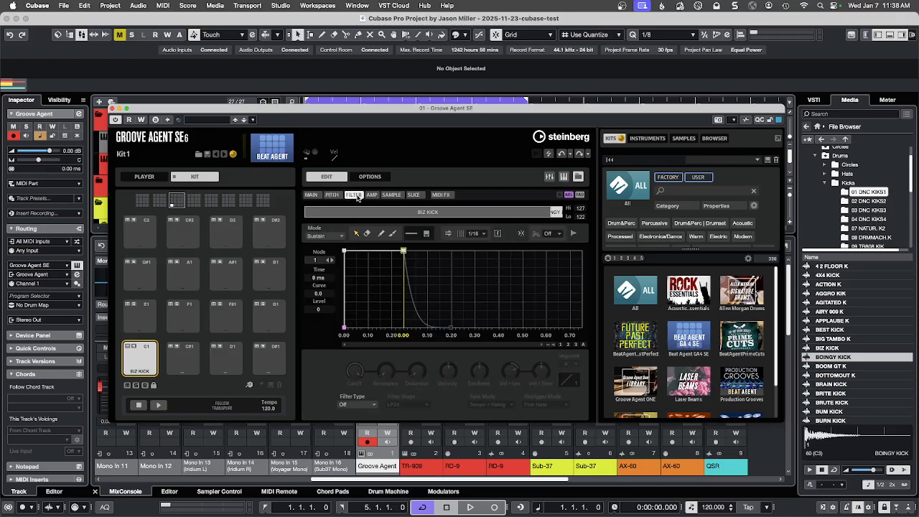
pyautogui.click(310, 195)
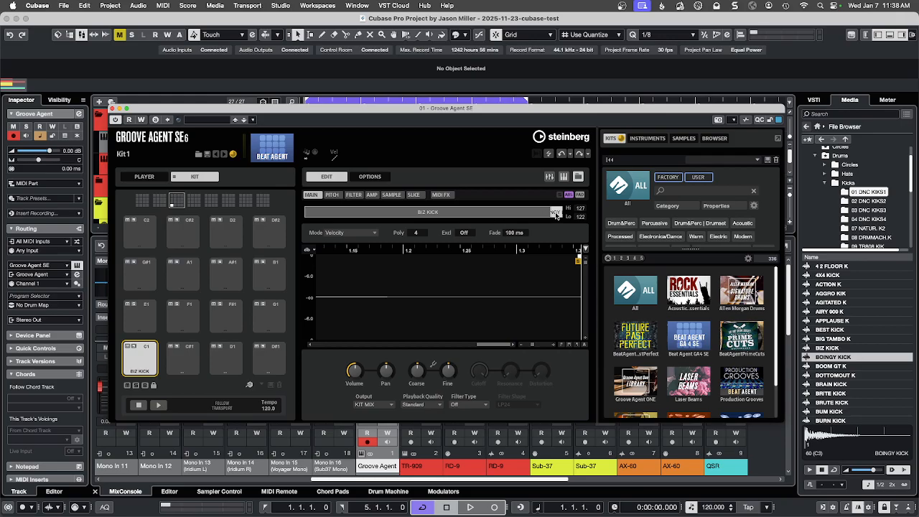
# Lower the volume with the BIZ KICK layer selected, raise it with BOINGY KICK selected, and audition pad C1
pyautogui.click(512, 216)
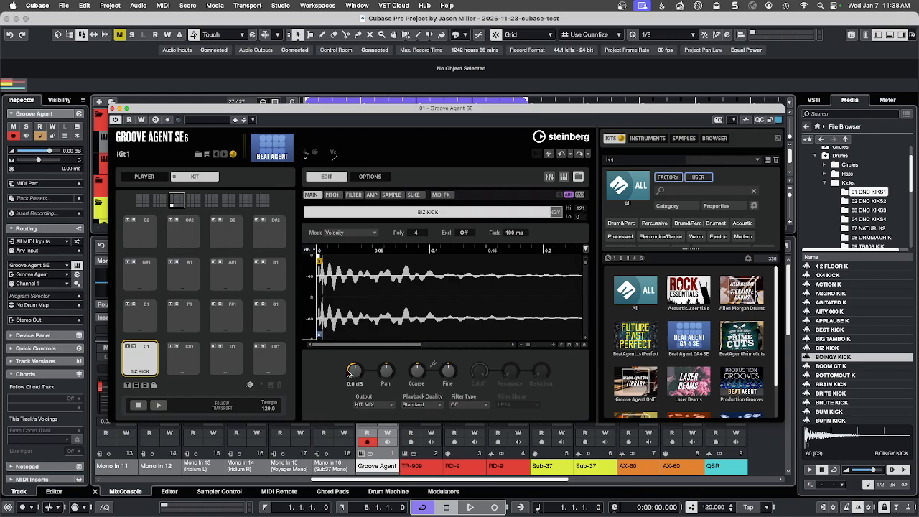
pyautogui.moveTo(350, 369); pyautogui.dragTo(353, 394)
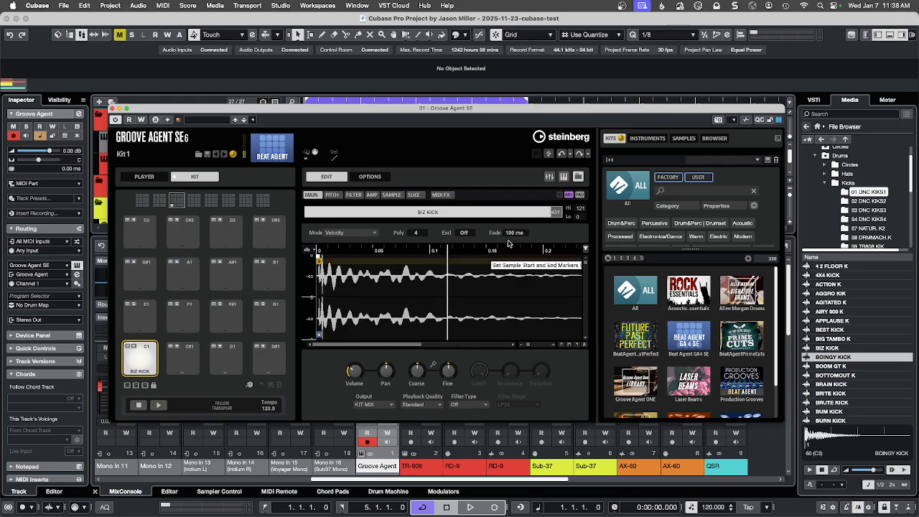
pyautogui.click(557, 215)
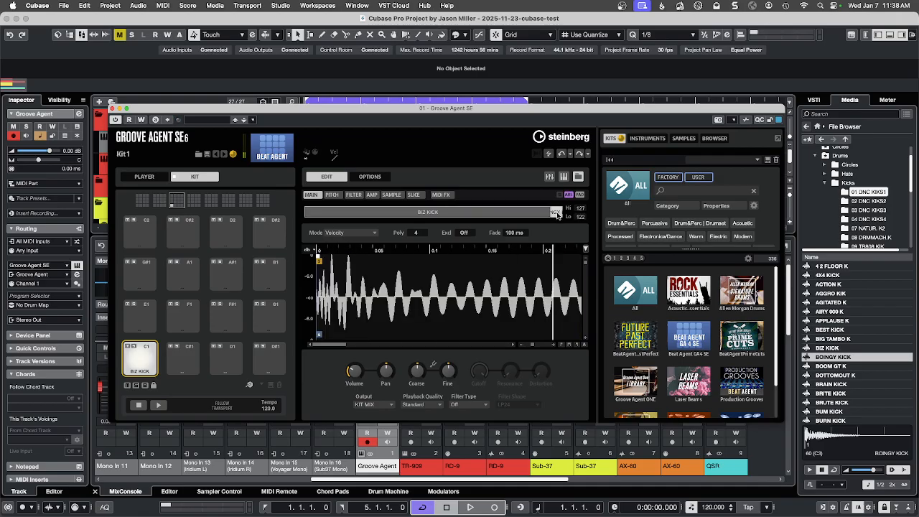
pyautogui.moveTo(353, 371); pyautogui.dragTo(351, 361)
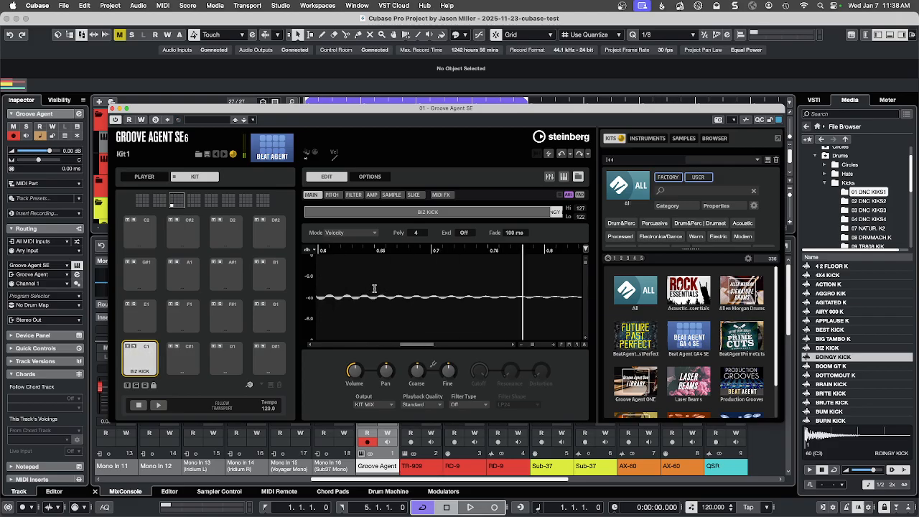
pyautogui.click(132, 363)
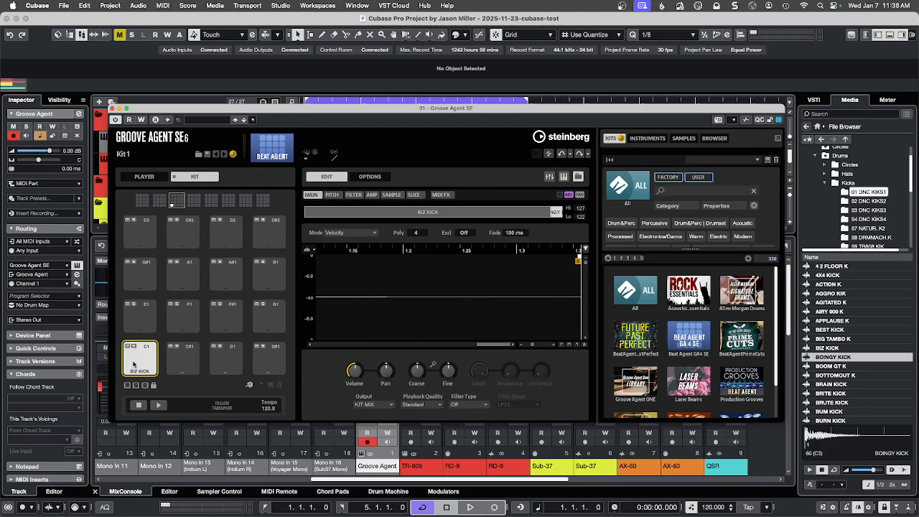
pyautogui.click(211, 317)
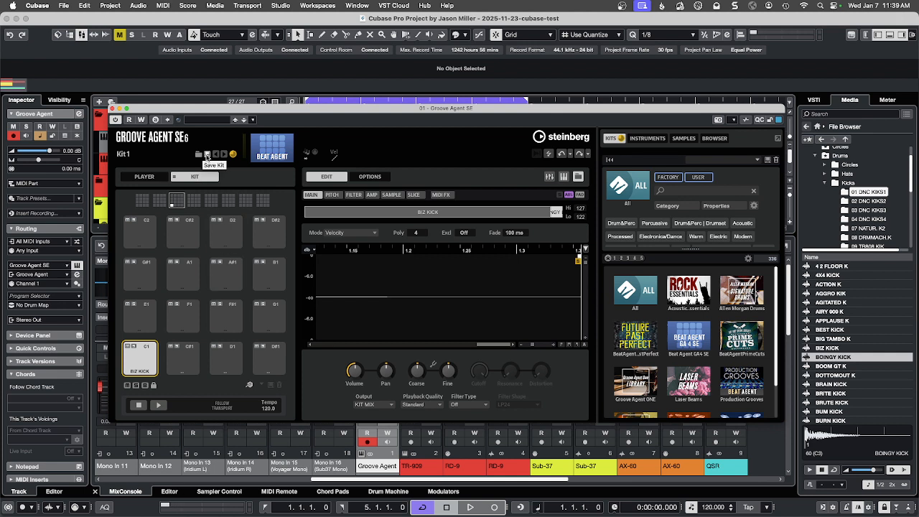
# Inspect the save options and preset name for Kit 1 and cancel without saving
pyautogui.click(207, 155)
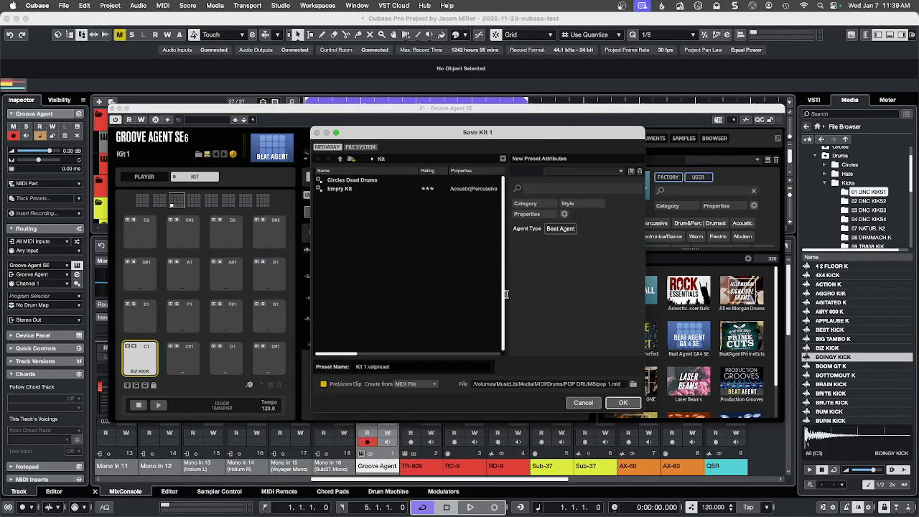
pyautogui.click(380, 366)
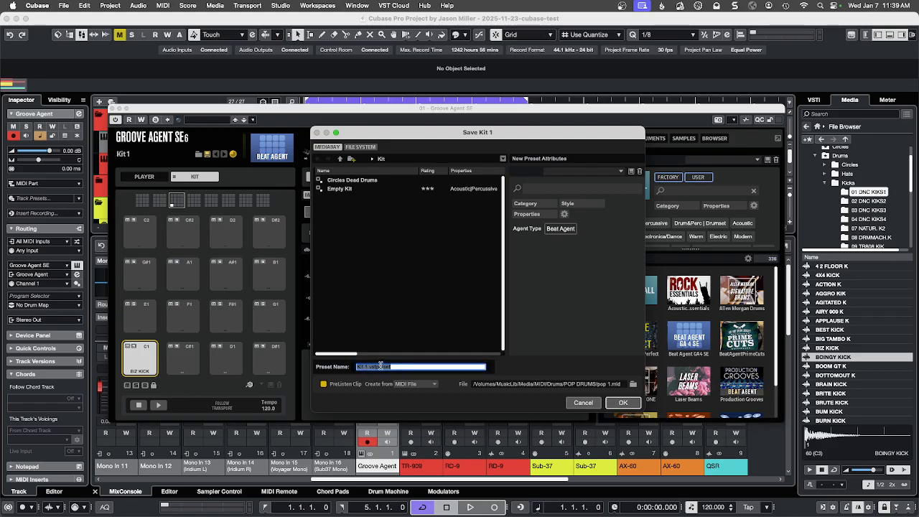
pyautogui.click(582, 402)
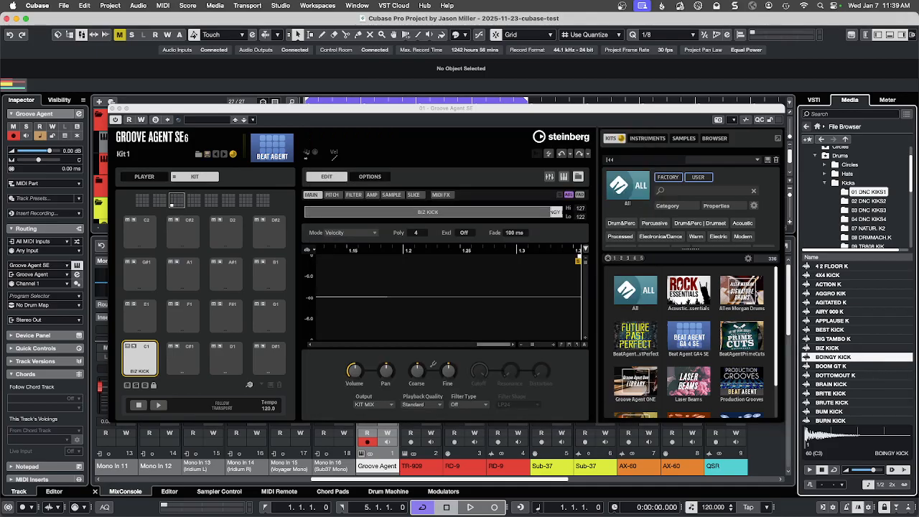